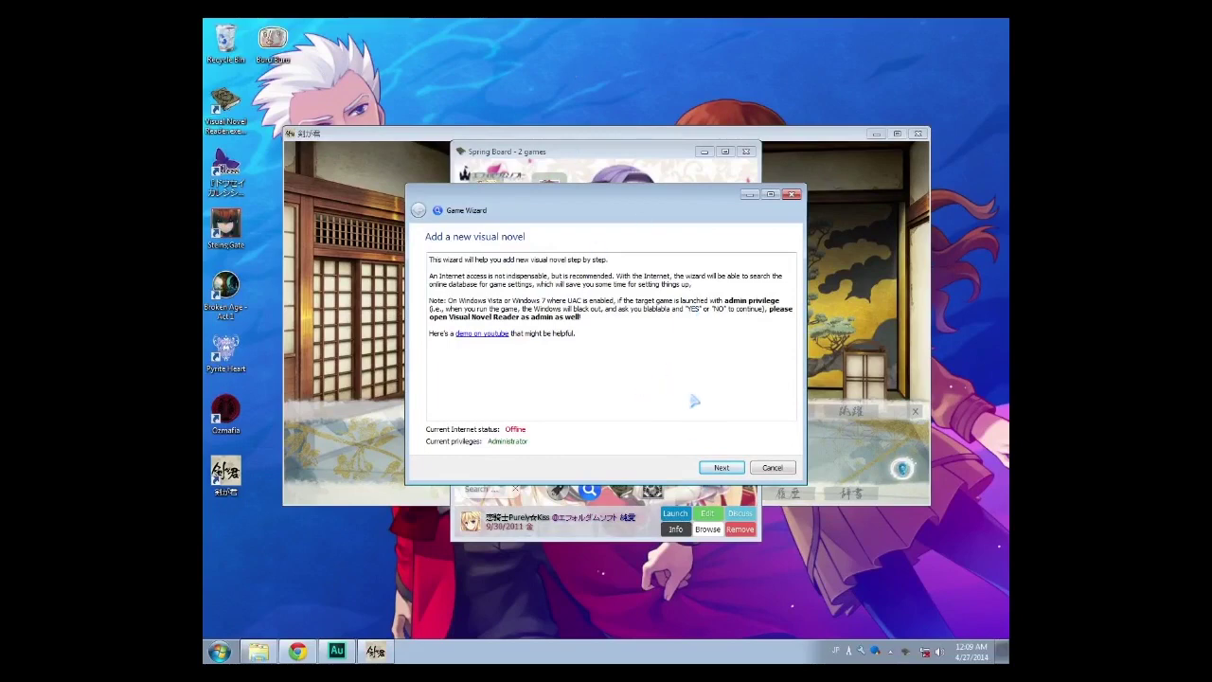
Detect the running game by picking its window with the START detector, then accept the detected game information.
{"action": "left_click", "coordinate": [724, 471]}
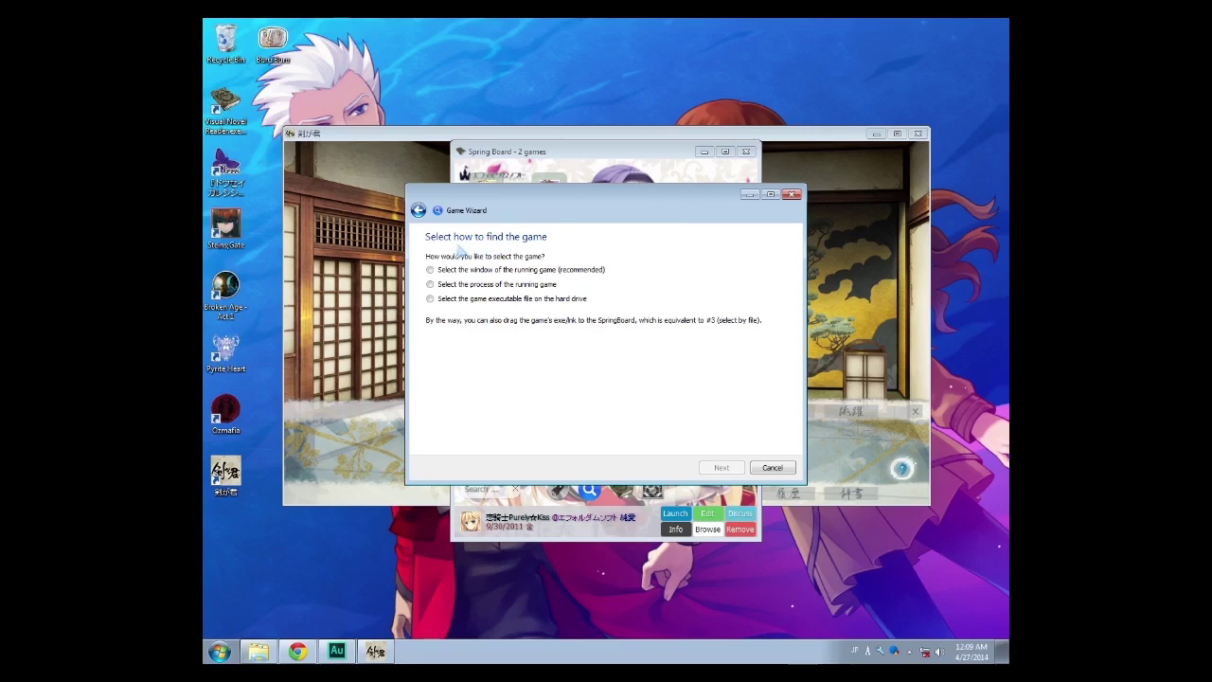
{"action": "left_click", "coordinate": [464, 273]}
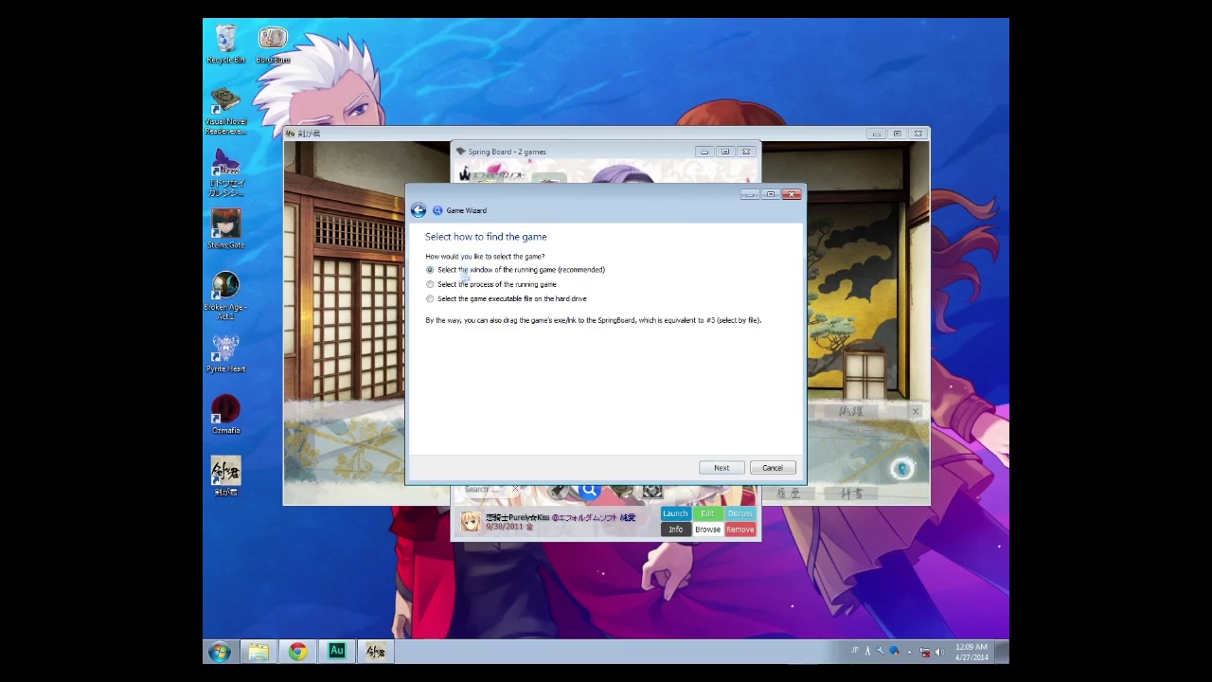
{"action": "left_click", "coordinate": [722, 468]}
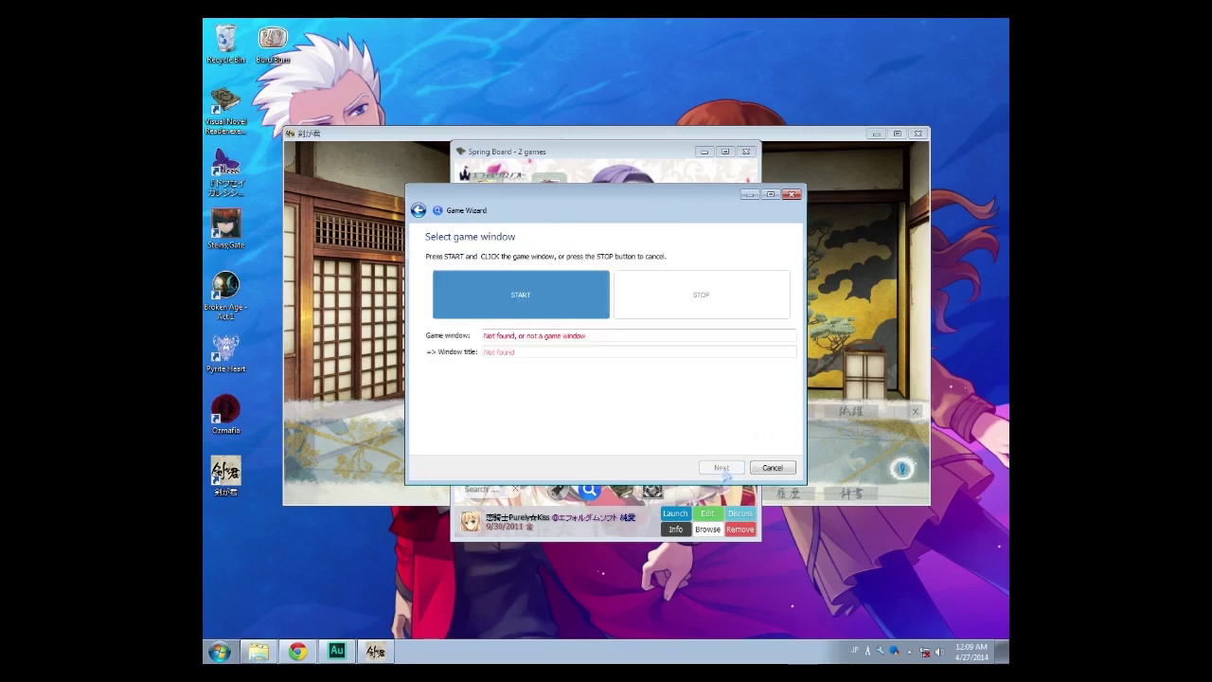
{"action": "left_click", "coordinate": [564, 307]}
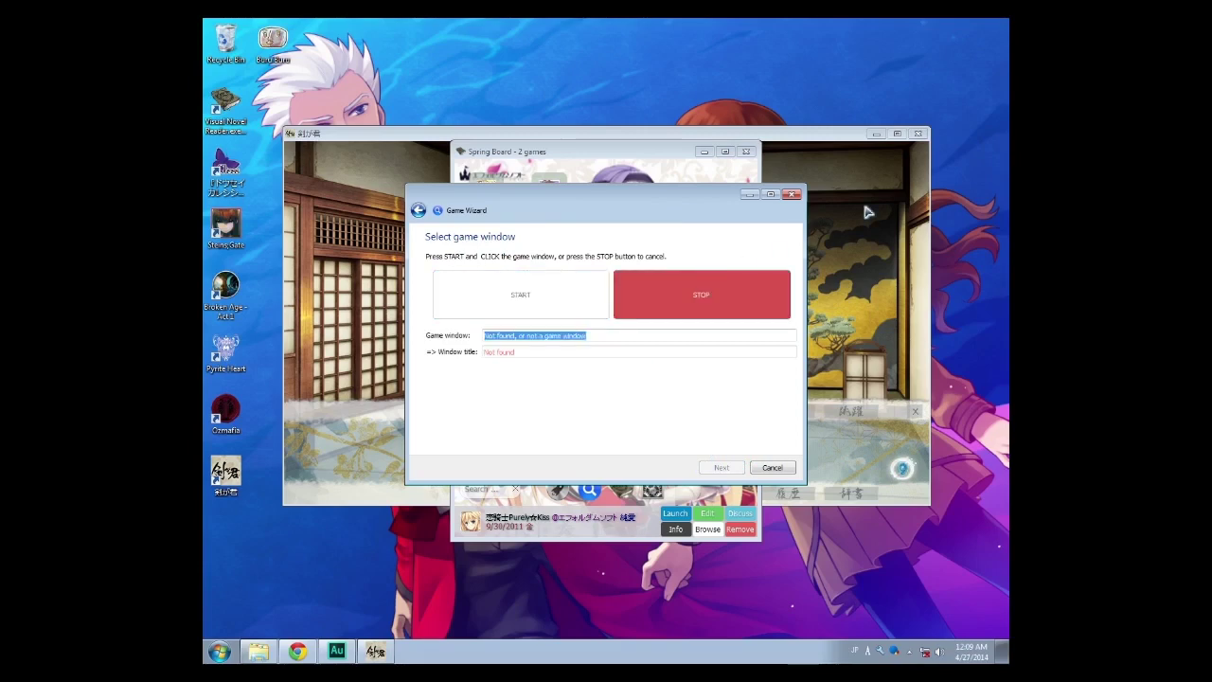
{"action": "left_click", "coordinate": [849, 139]}
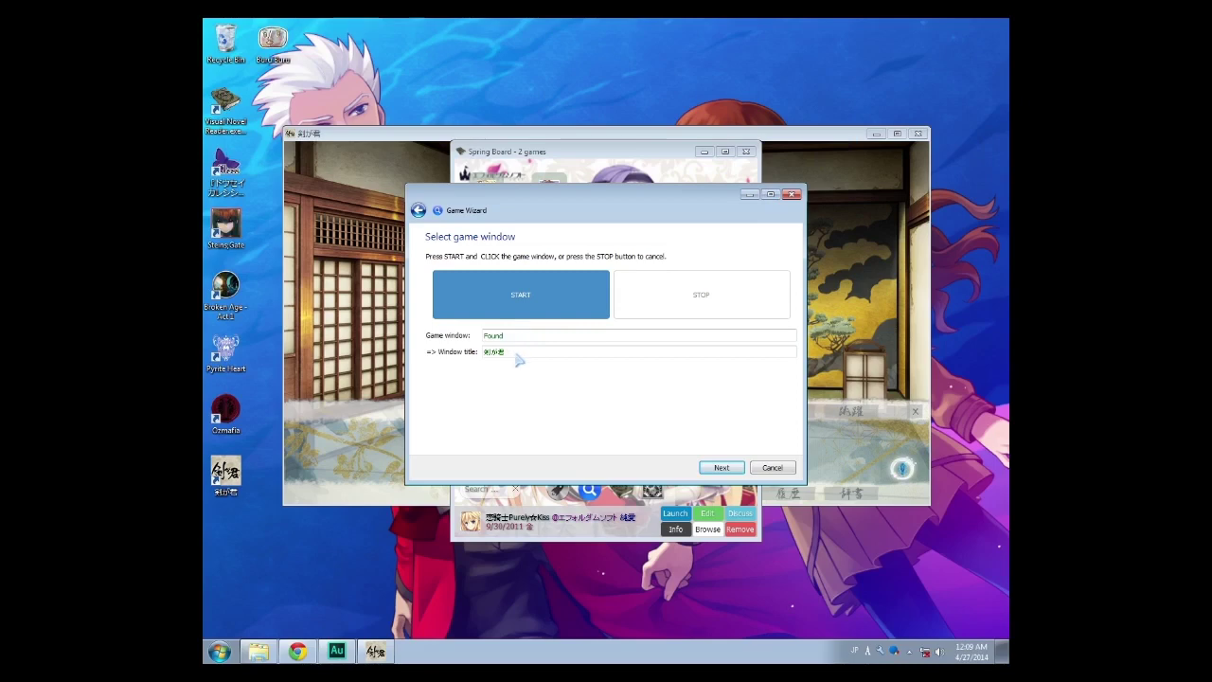
{"action": "left_click", "coordinate": [721, 468]}
{"action": "left_click", "coordinate": [723, 473]}
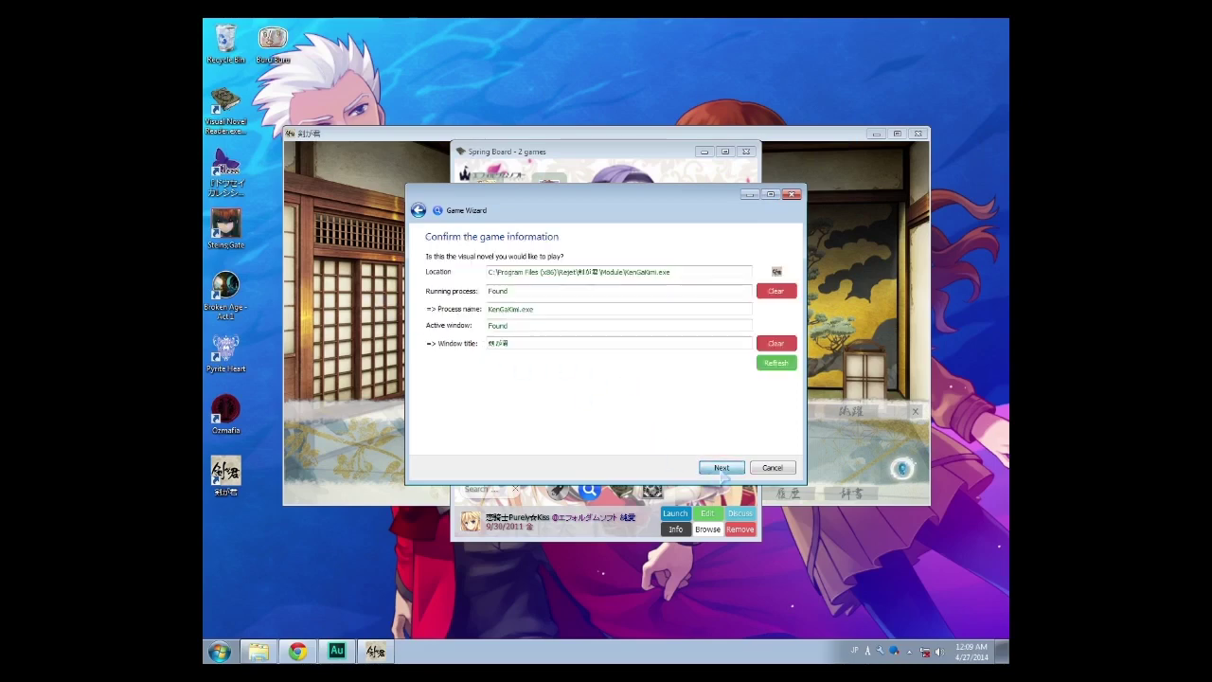
Advance past the text-thread analysis and the failed online database search to thread selection.
{"action": "left_click", "coordinate": [723, 470]}
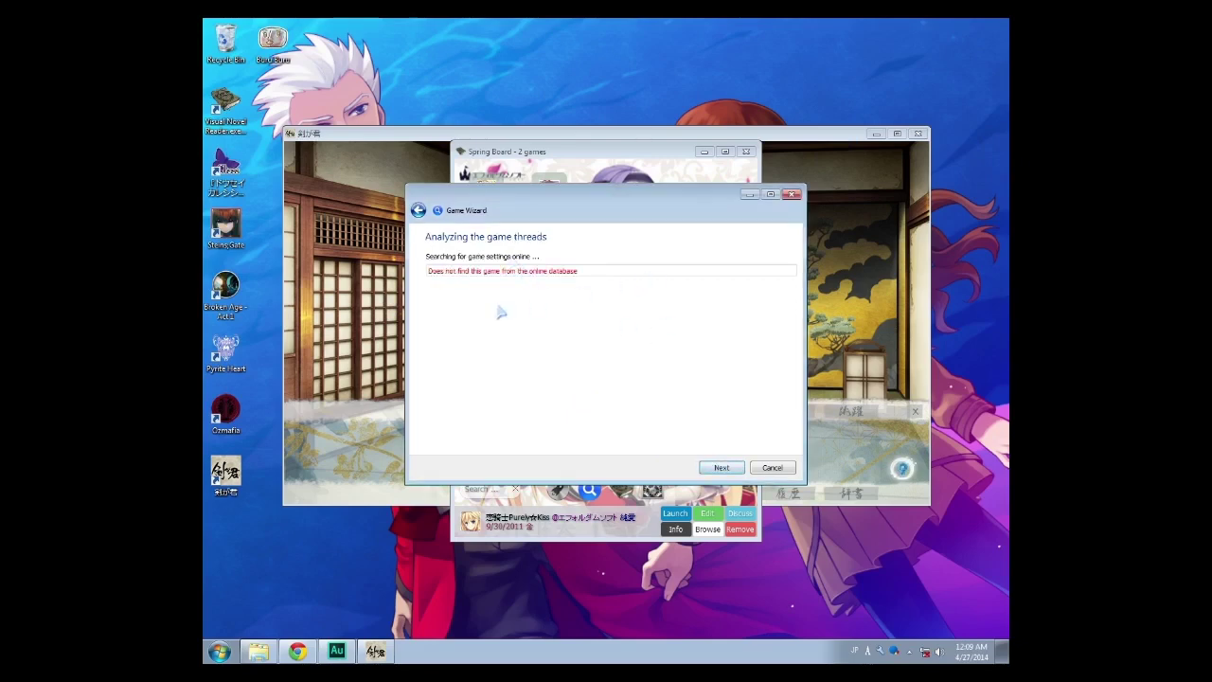
{"action": "left_click", "coordinate": [721, 468]}
{"action": "left_click", "coordinate": [721, 468]}
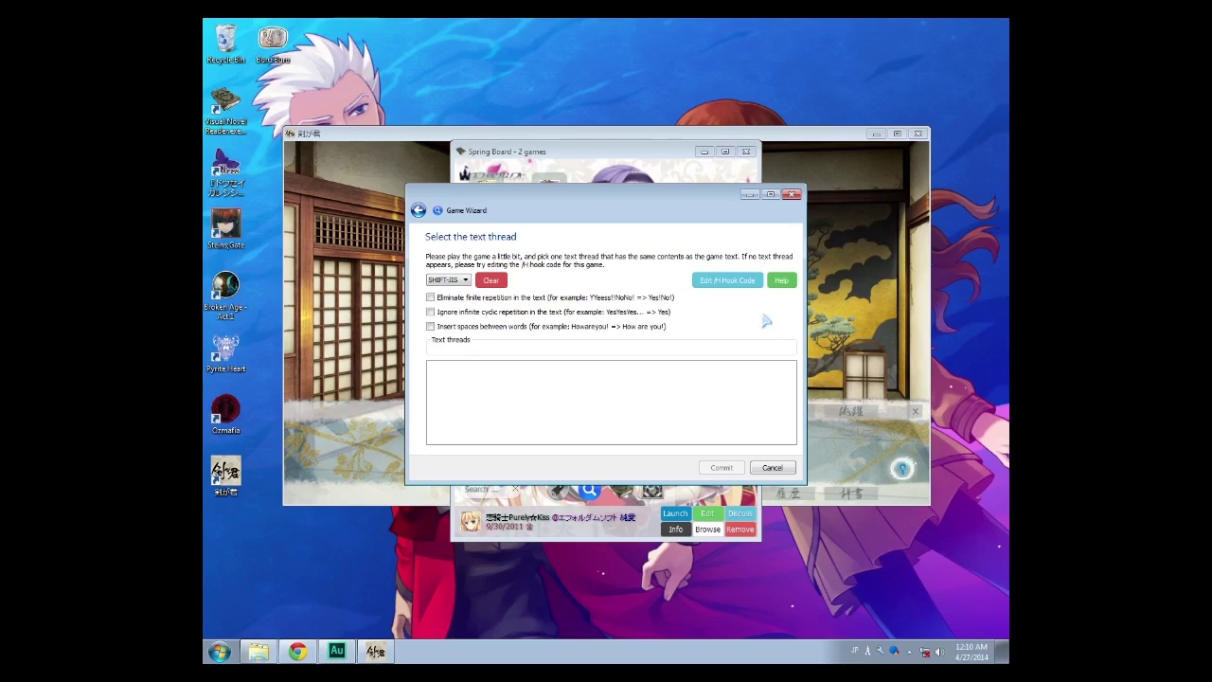
Capture the game's threads, choose the Rejet@CaoNiMaGeBi dialogue thread, and keep SHIFT-JIS encoding.
{"action": "left_click", "coordinate": [855, 298]}
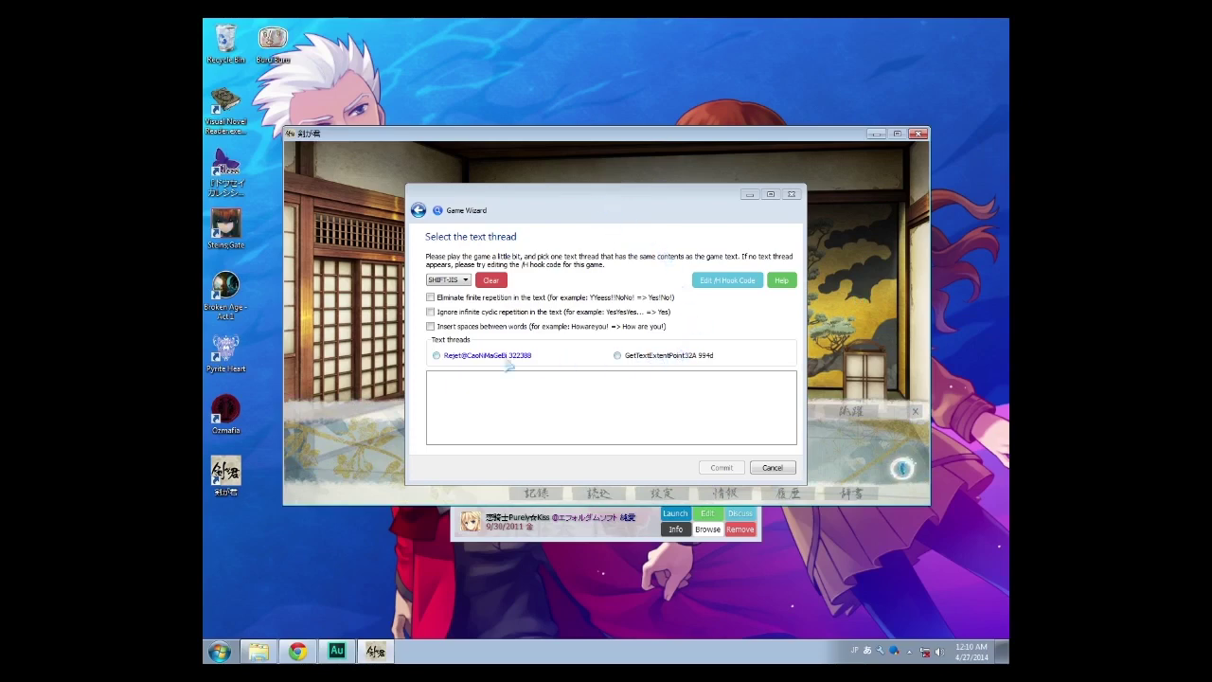
{"action": "left_click_drag", "start_coordinate": [627, 199], "coordinate": [625, 66]}
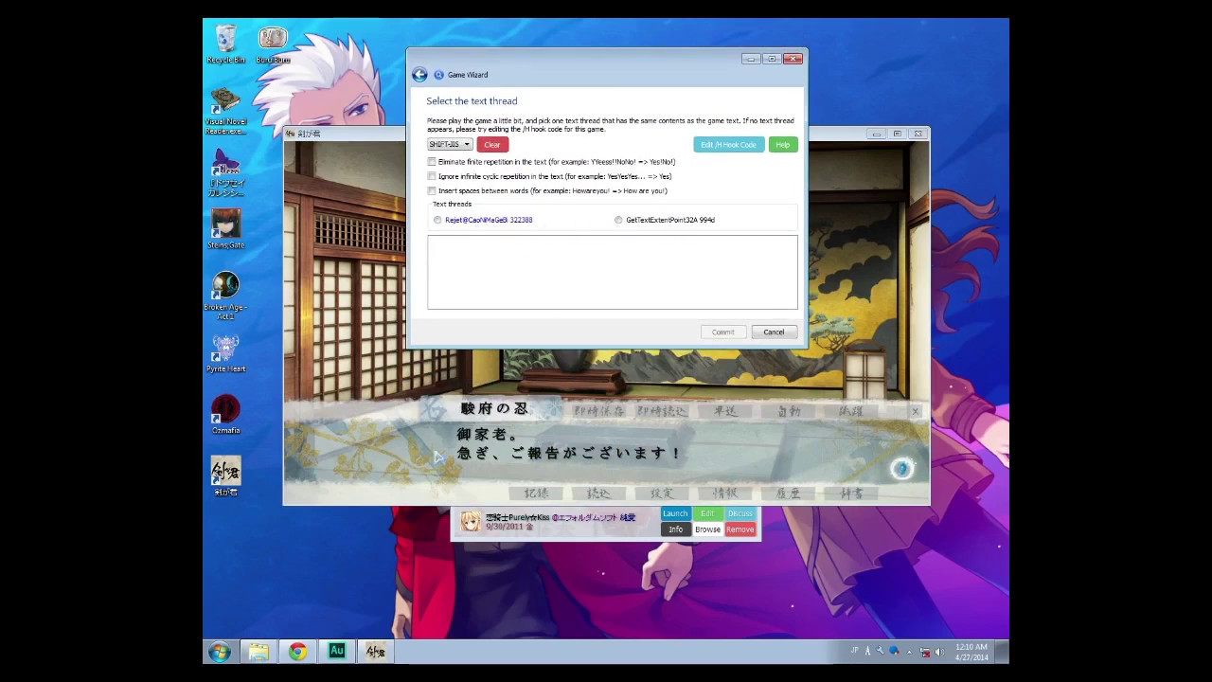
{"action": "left_click", "coordinate": [618, 220]}
{"action": "left_click_drag", "start_coordinate": [562, 243], "coordinate": [473, 320]}
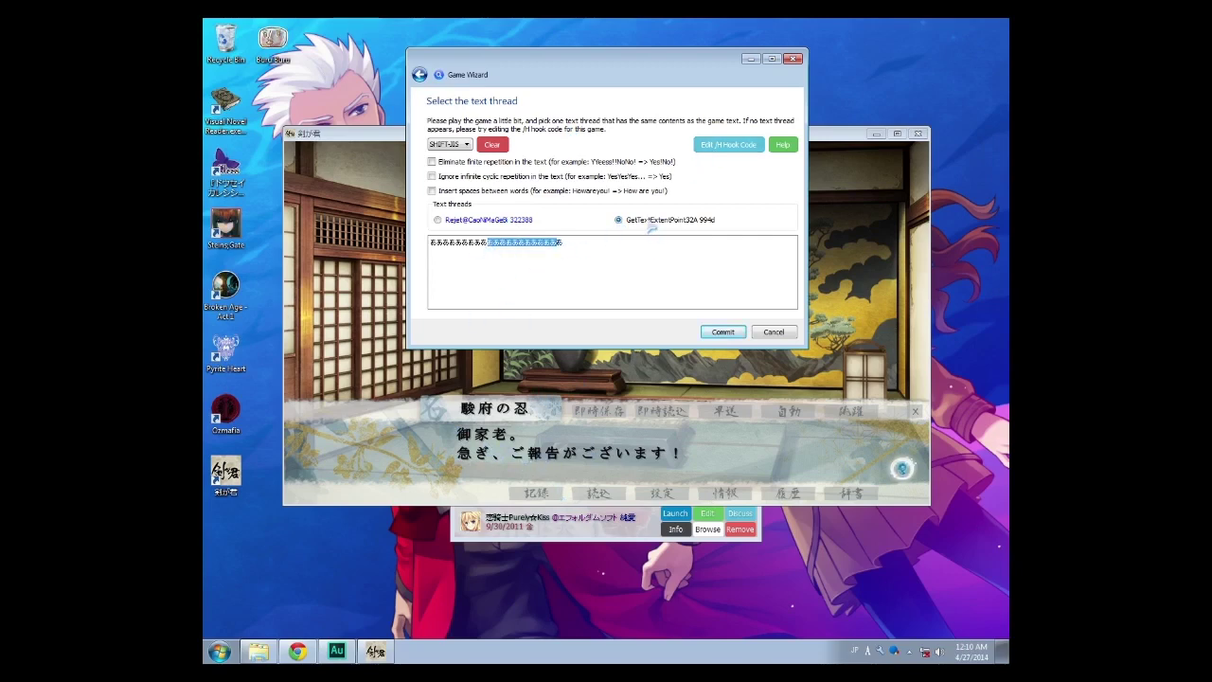
{"action": "left_click", "coordinate": [437, 220]}
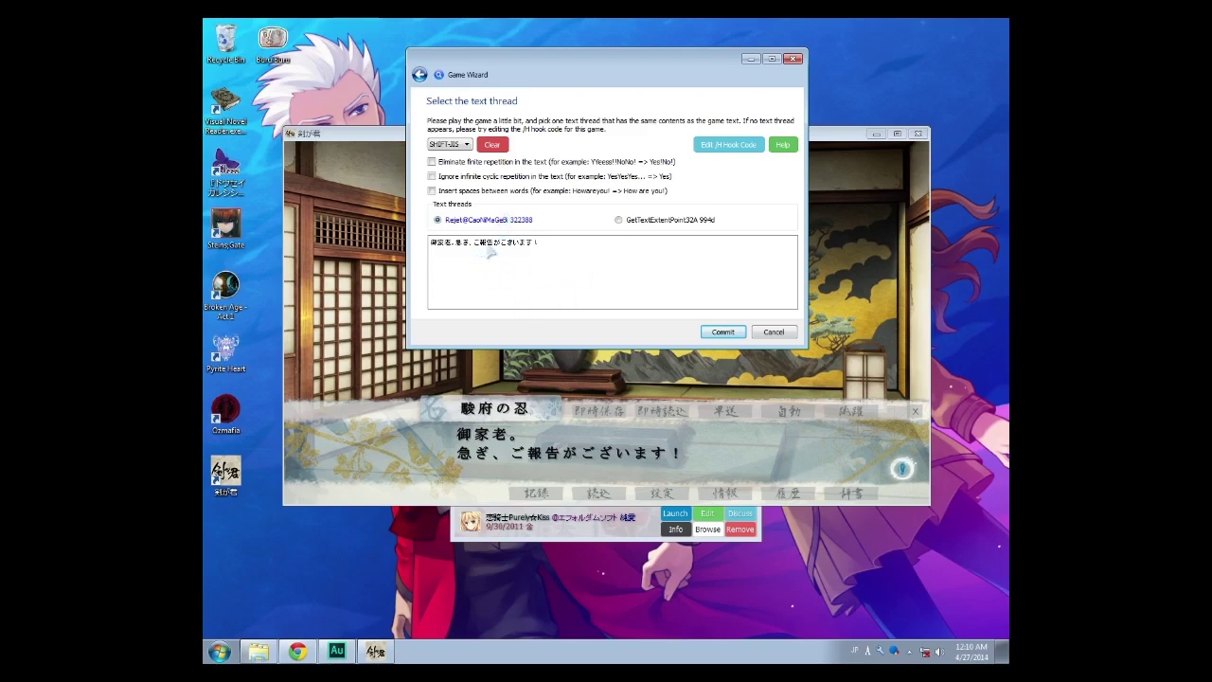
{"action": "left_click", "coordinate": [457, 144]}
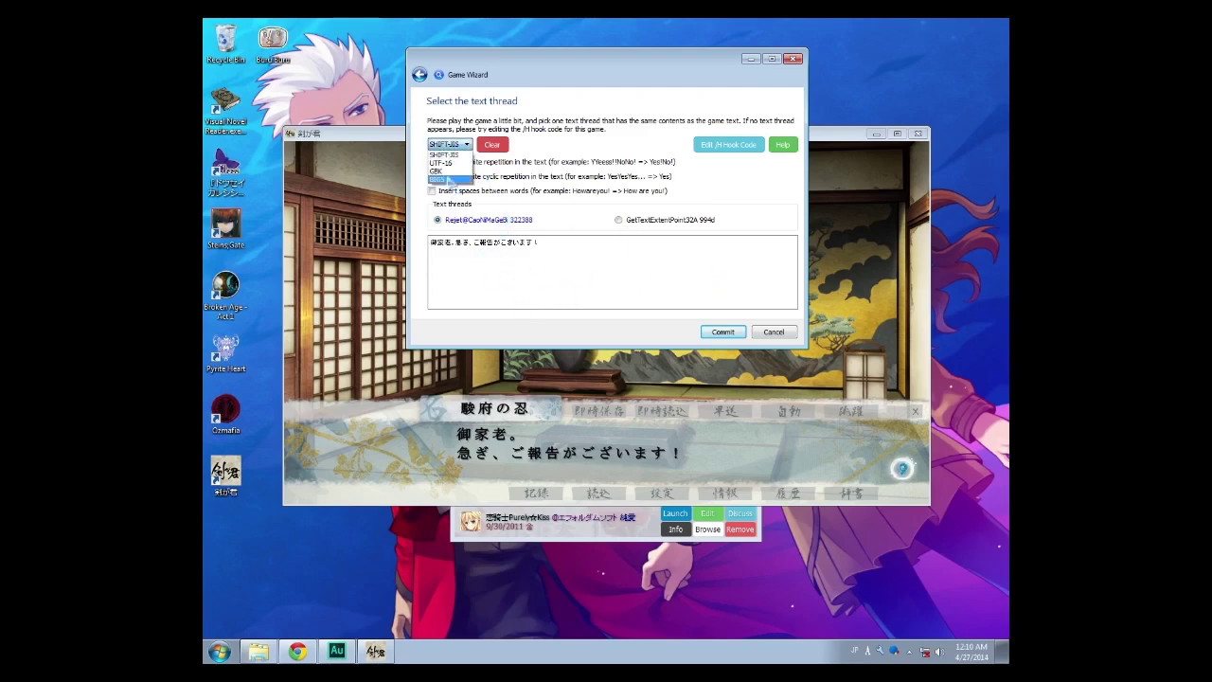
{"action": "left_click", "coordinate": [565, 140]}
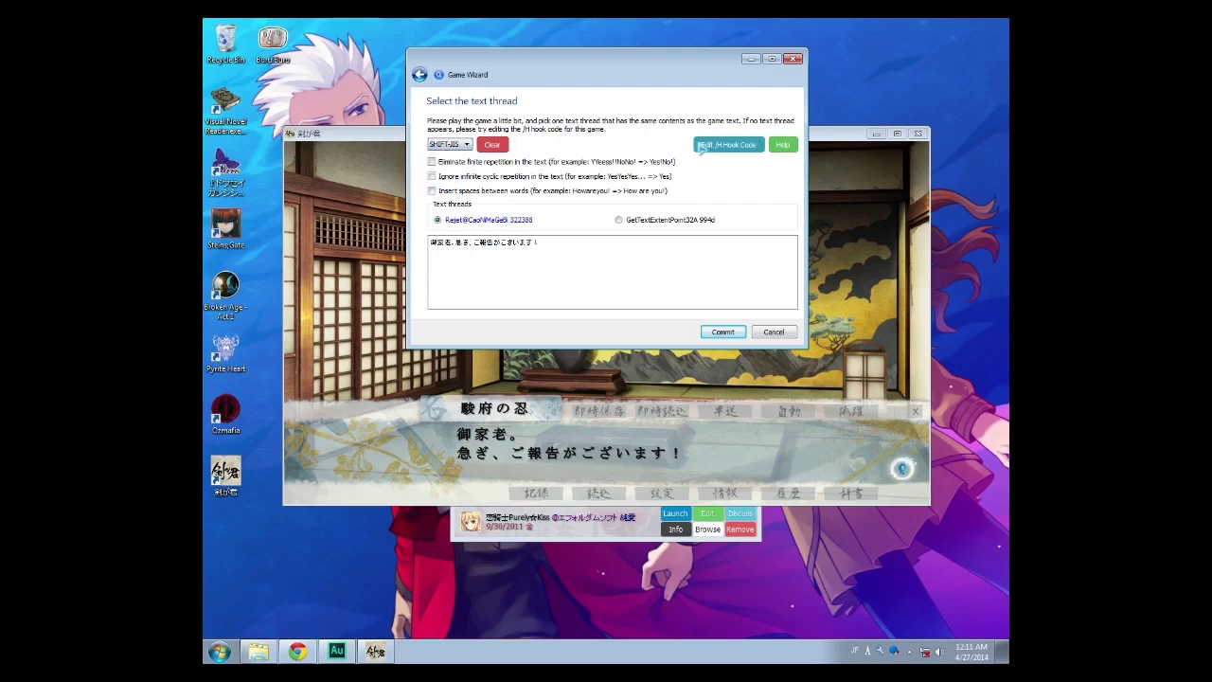
Close the /H hook code editor unchanged, then commit the Rejet@CaoNiMaGeBi thread.
{"action": "left_click", "coordinate": [720, 144]}
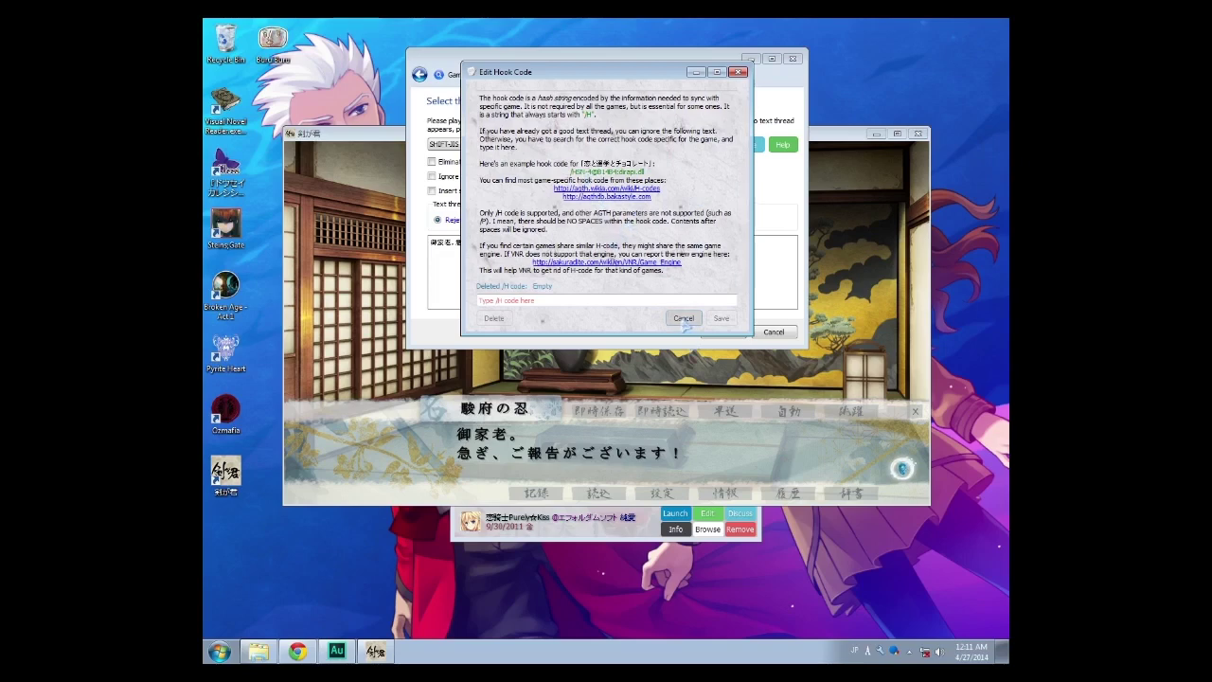
{"action": "left_click", "coordinate": [685, 322]}
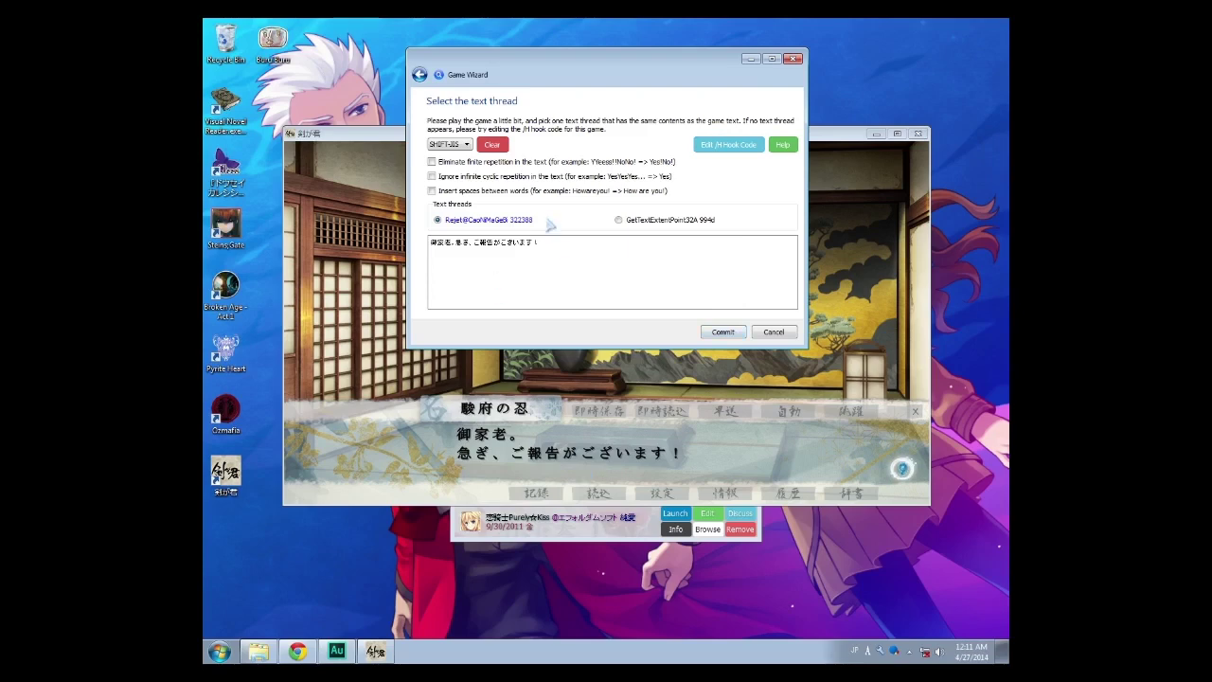
{"action": "left_click", "coordinate": [723, 333]}
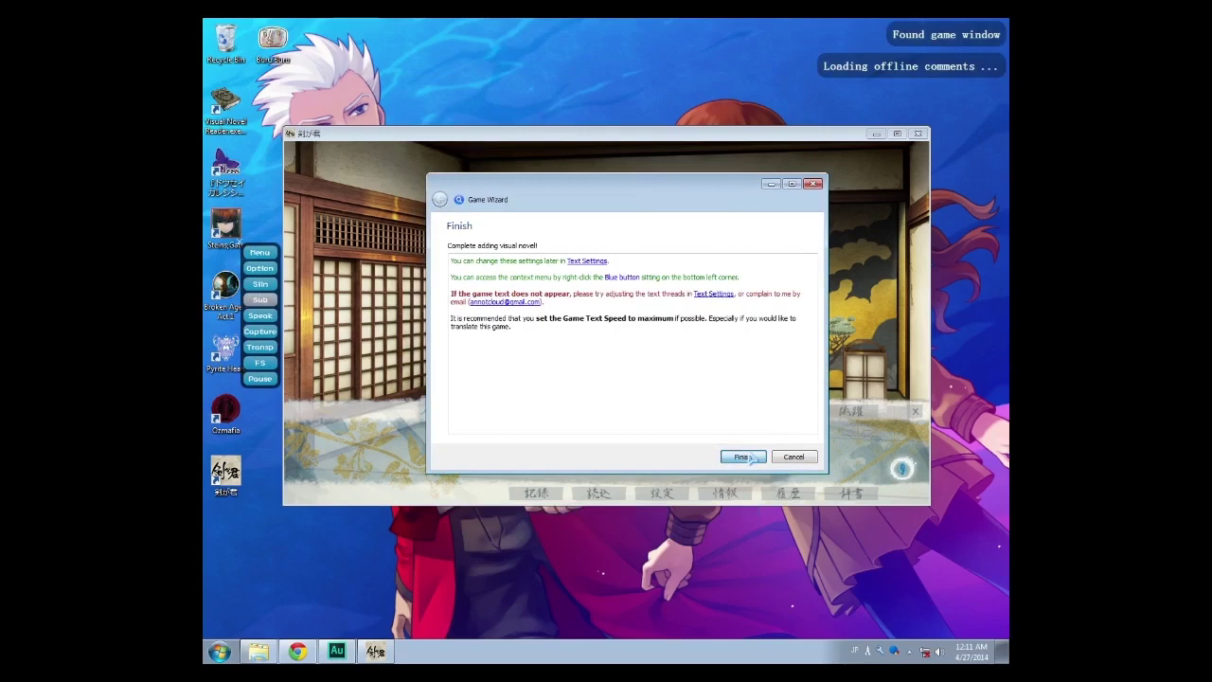
Finish adding the game, advance a line, and reposition the game window and translation subtitle box.
{"action": "left_click", "coordinate": [744, 458]}
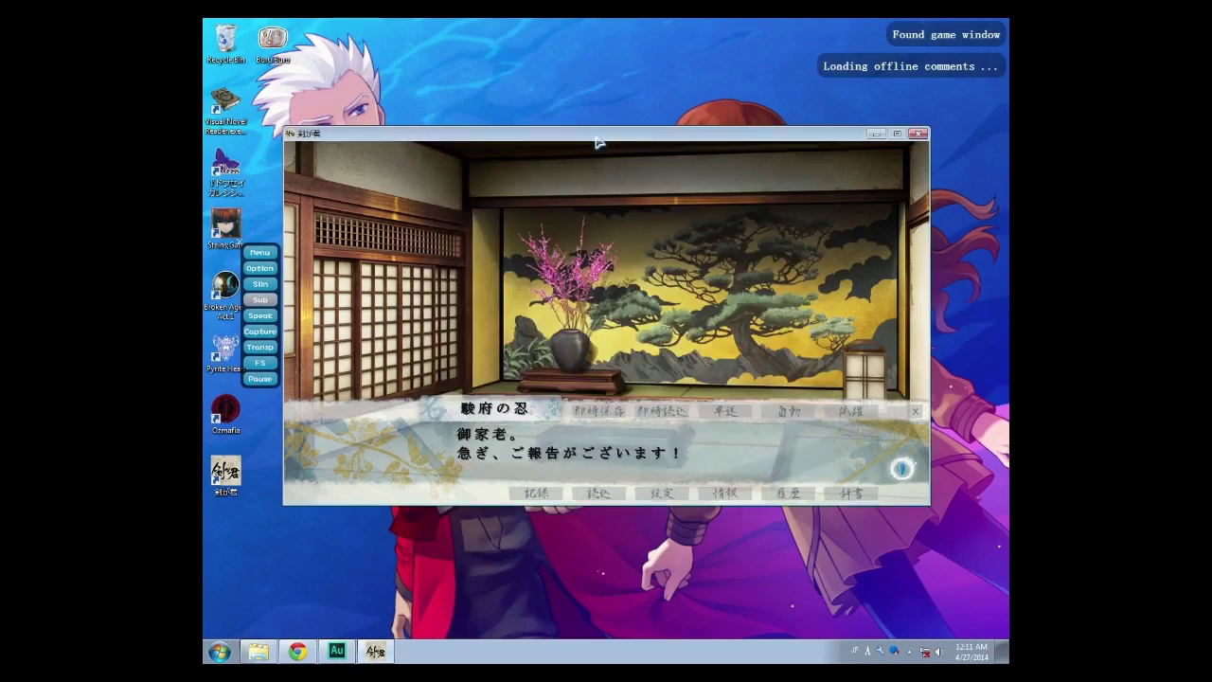
{"action": "left_click_drag", "start_coordinate": [601, 137], "coordinate": [609, 167]}
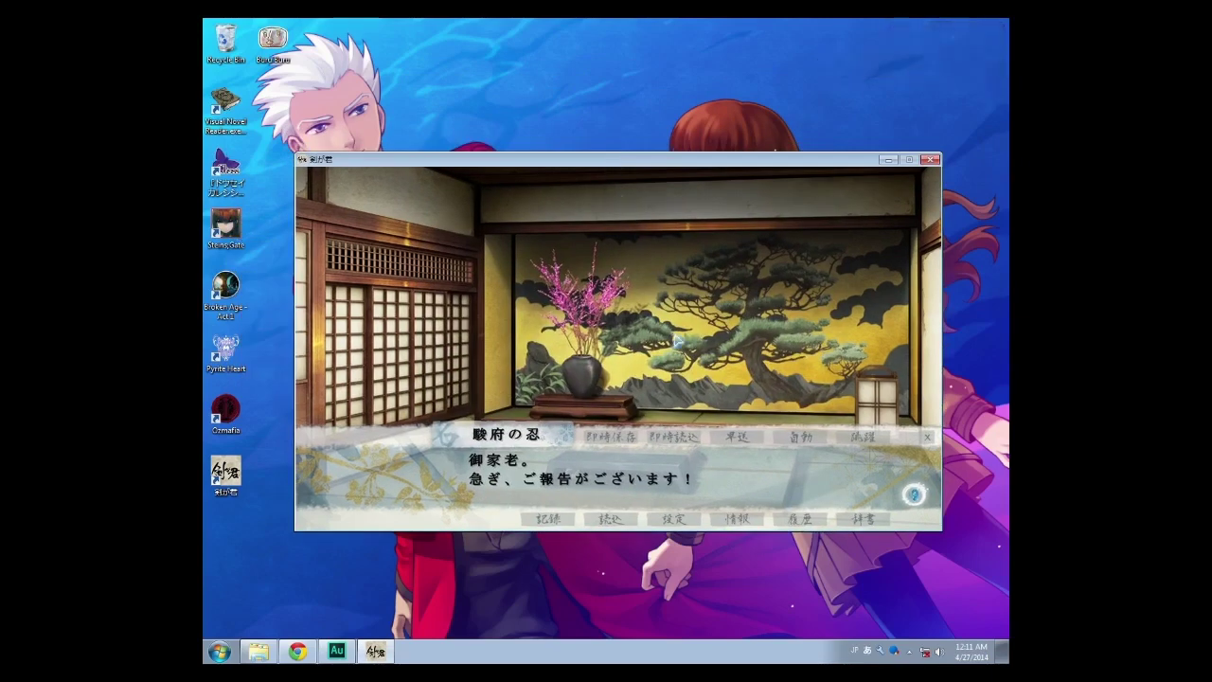
{"action": "left_click", "coordinate": [674, 343]}
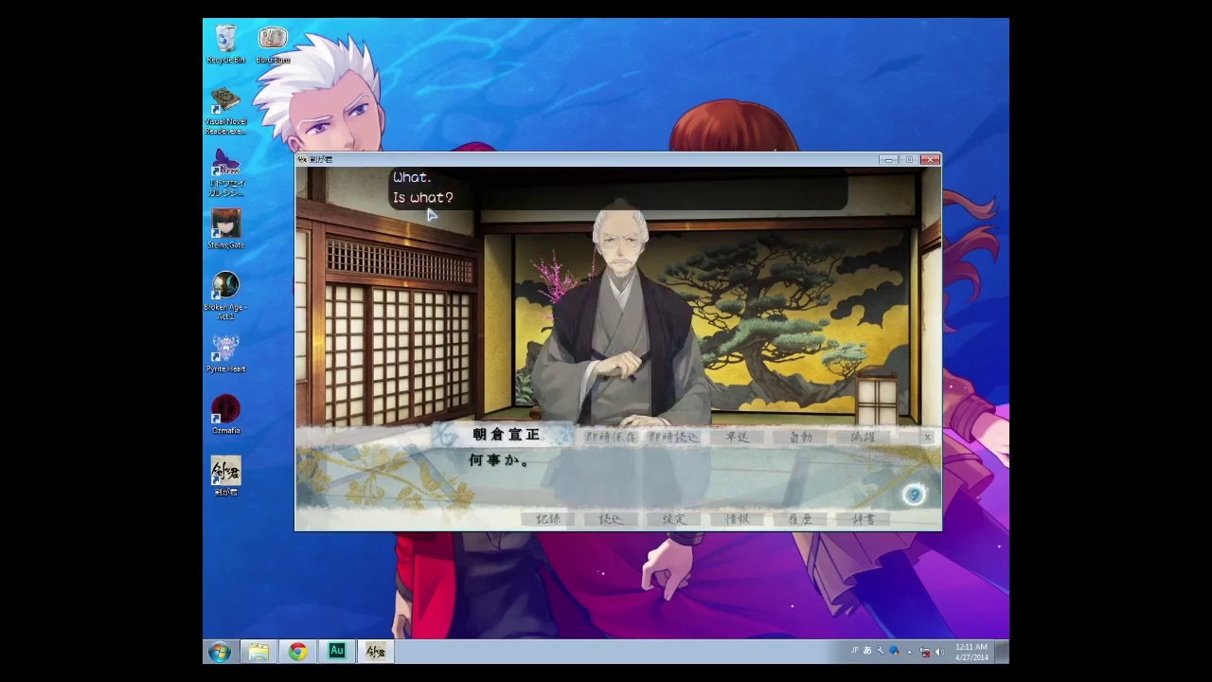
{"action": "mouse_move", "coordinate": [443, 158]}
{"action": "mouse_move", "coordinate": [444, 161]}
{"action": "left_mouse_down"}
{"action": "mouse_move", "coordinate": [449, 453]}
{"action": "mouse_move", "coordinate": [449, 165]}
{"action": "left_mouse_up"}
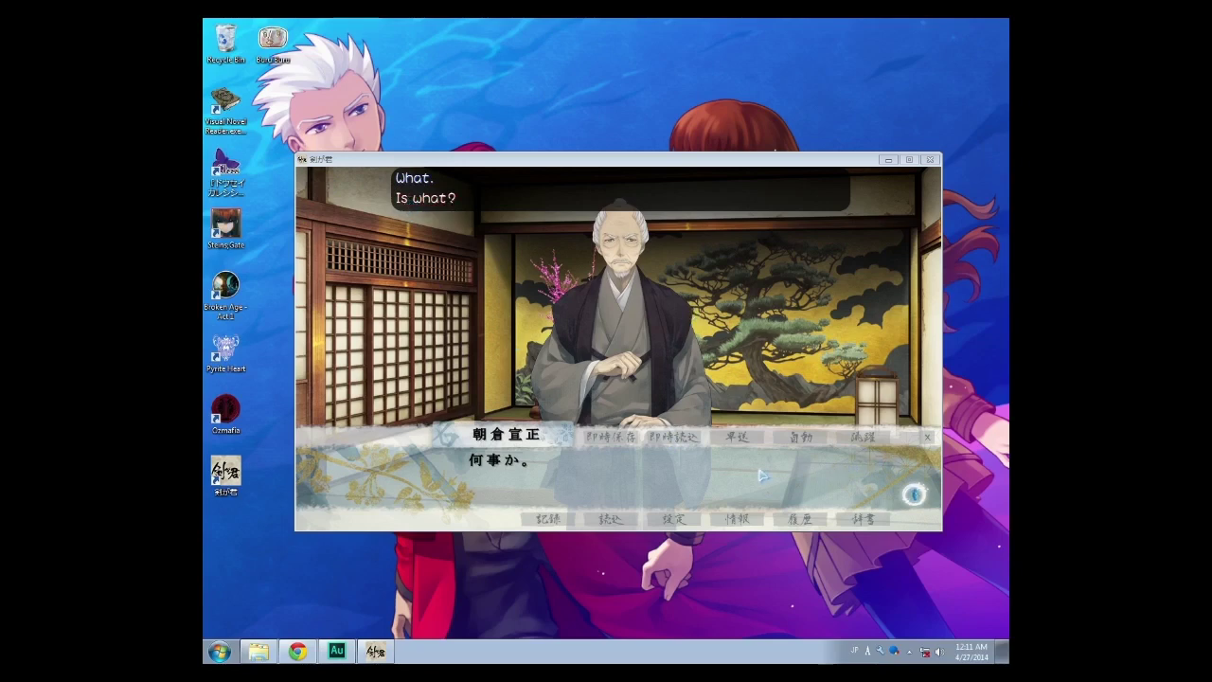
Advance two more translated dialogue lines, then bring up the game's quit confirmation.
{"action": "left_click", "coordinate": [732, 489]}
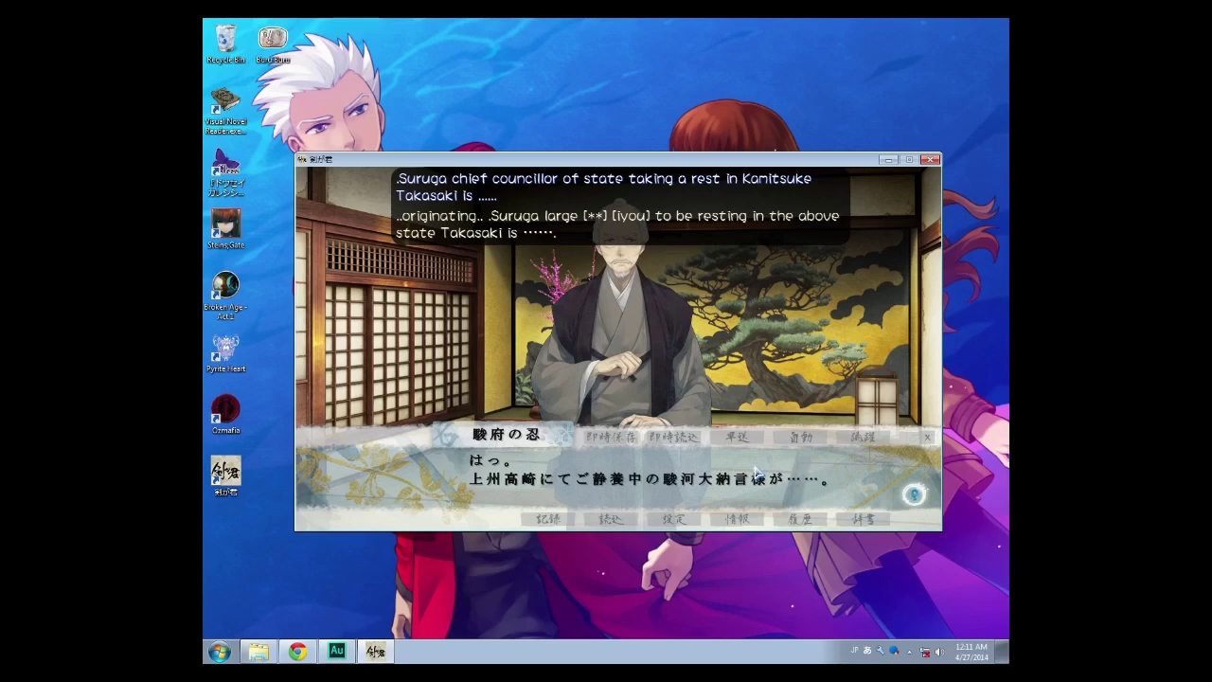
{"action": "left_click", "coordinate": [757, 473]}
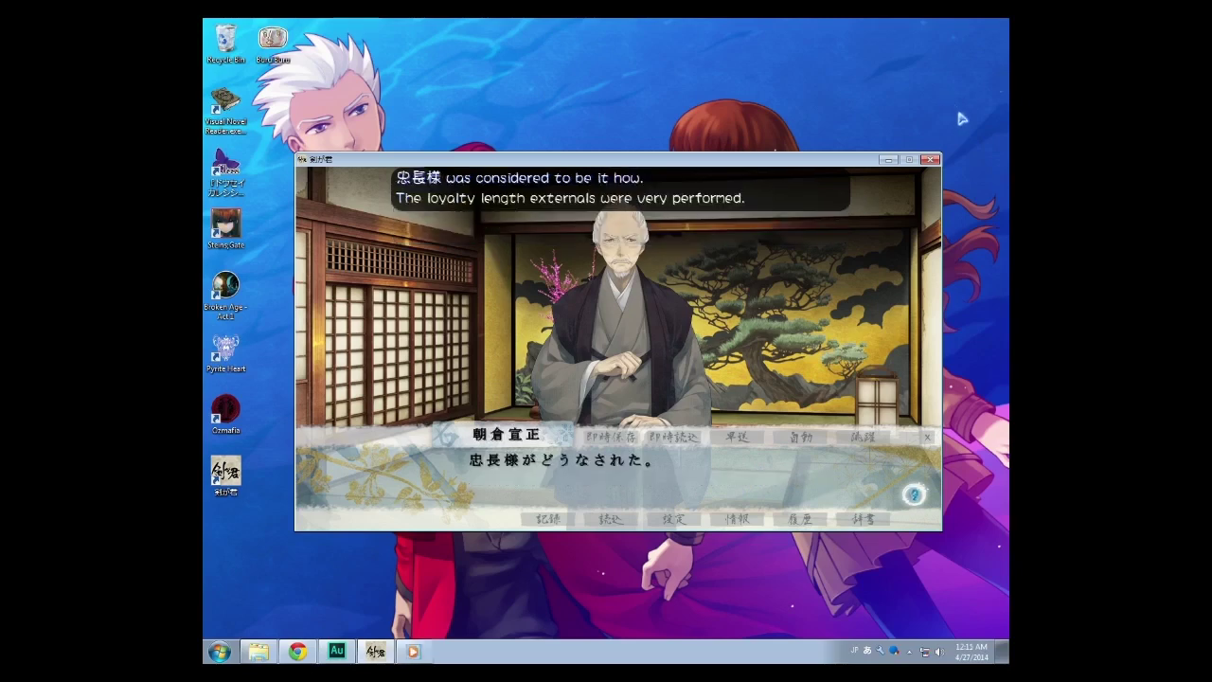
{"action": "left_click", "coordinate": [933, 160]}
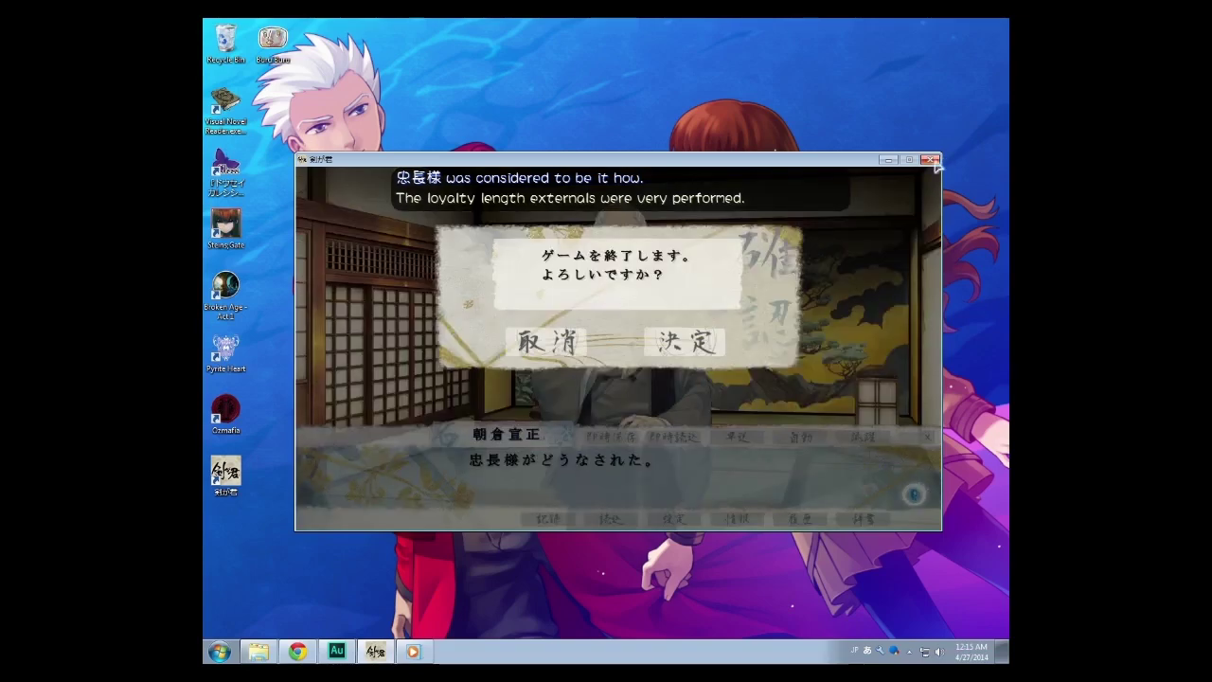
Quit the samurai game with 決定 and launch Black Butterfly from its desktop shortcut, accepting display settings.
{"action": "left_click", "coordinate": [691, 342]}
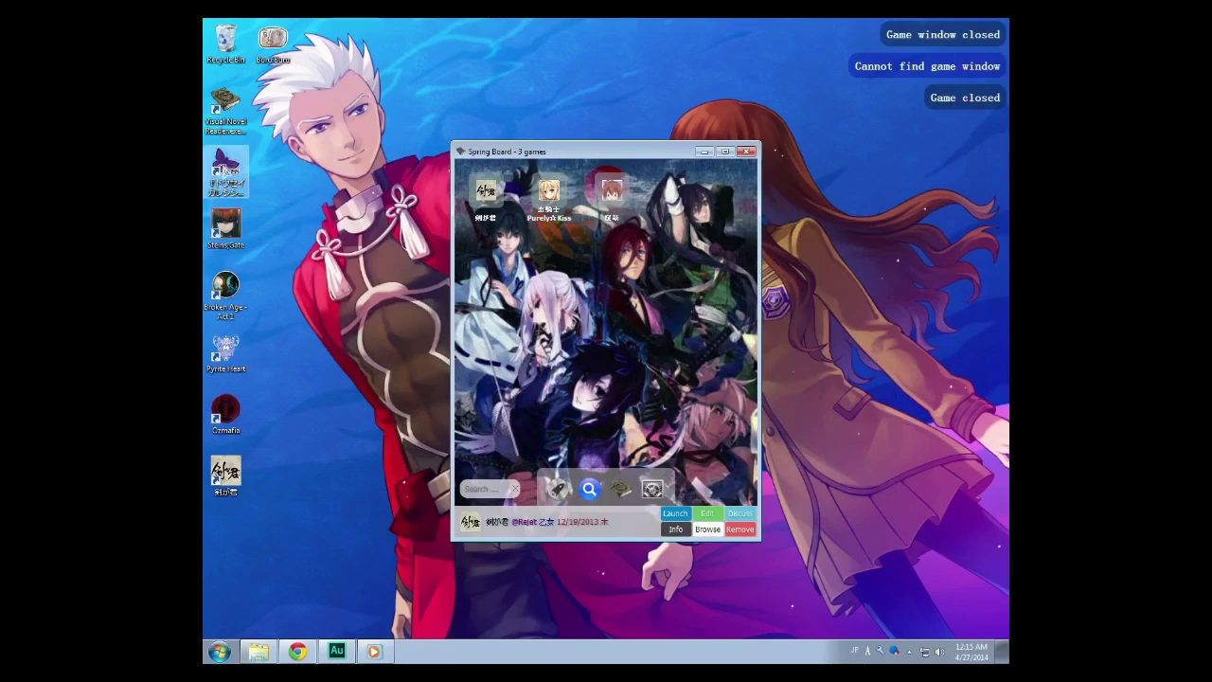
{"action": "left_click", "coordinate": [225, 170]}
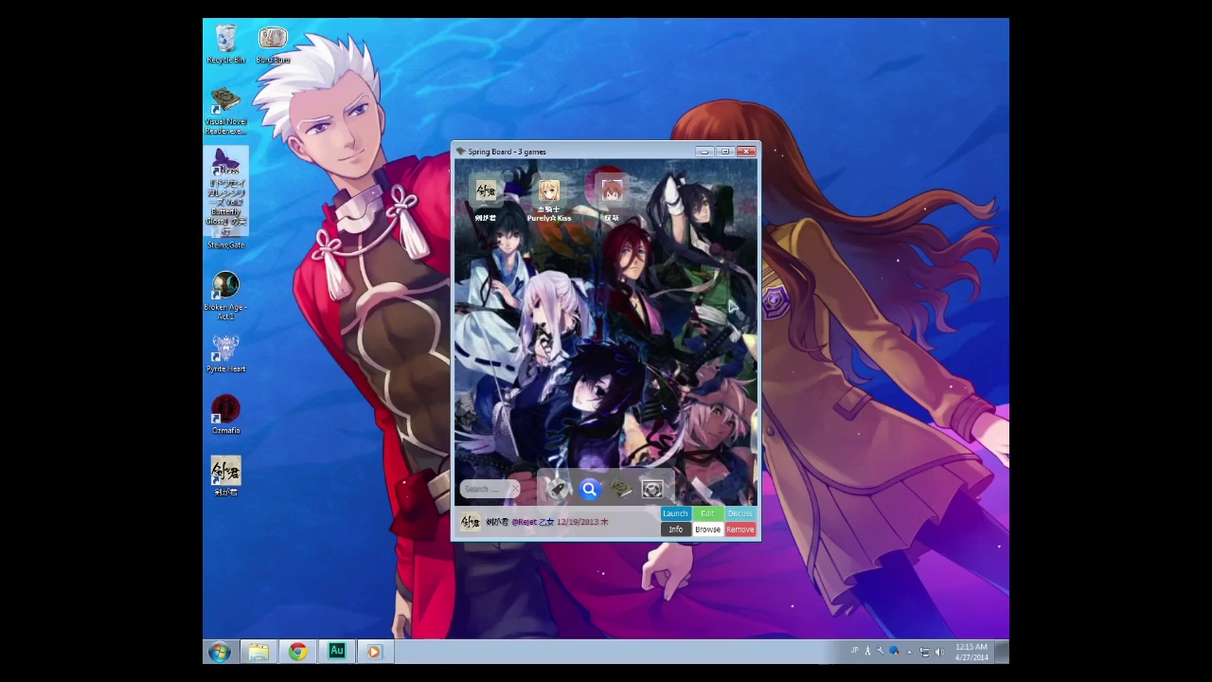
{"action": "double_click", "coordinate": [242, 173]}
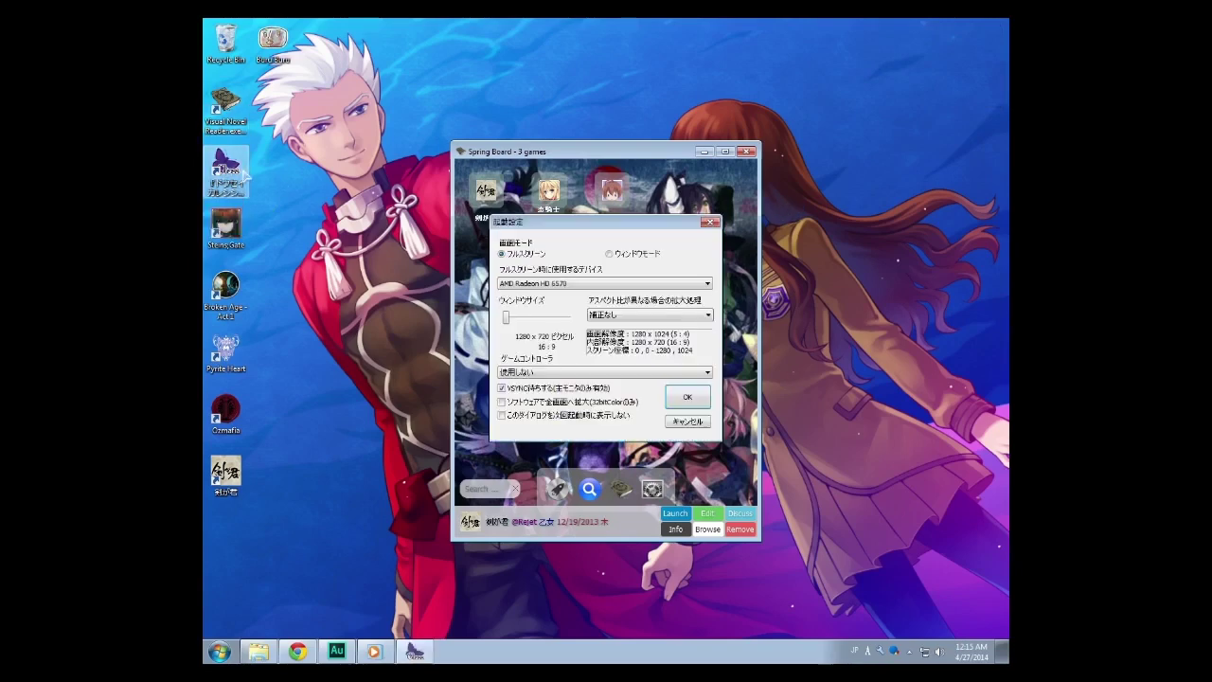
{"action": "left_click", "coordinate": [688, 397]}
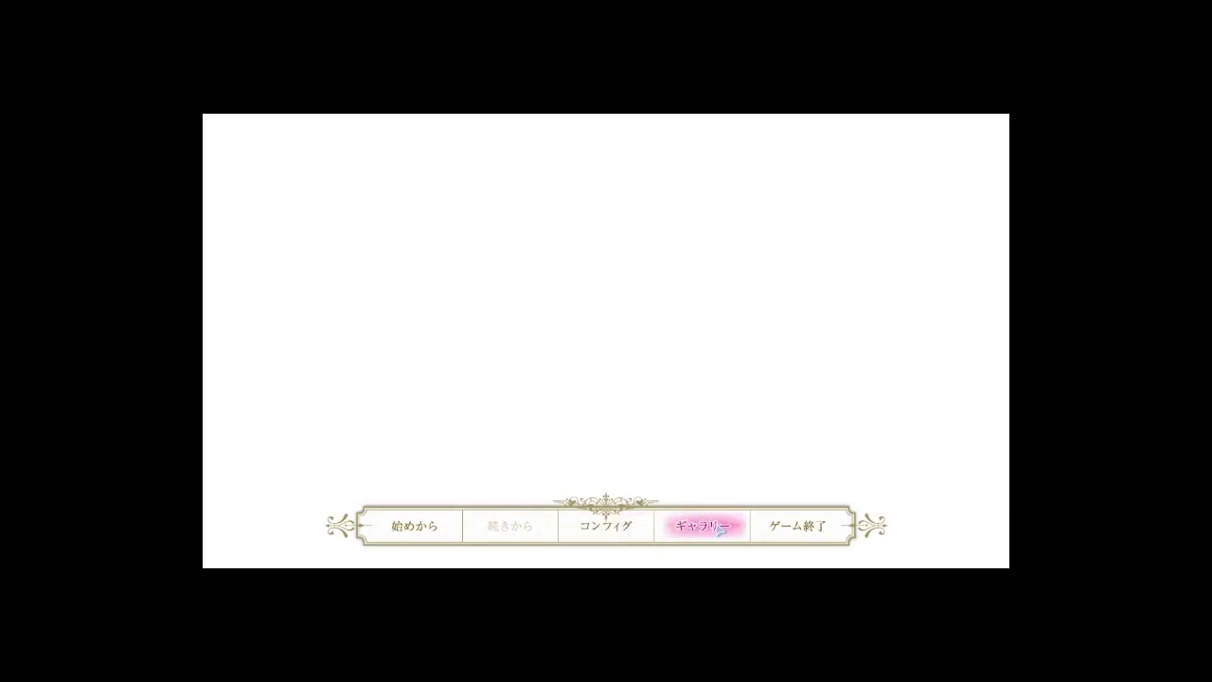
Start a new game via 始めから, keep both default names, and set Glasses Selection to OFF.
{"action": "left_click", "coordinate": [457, 541]}
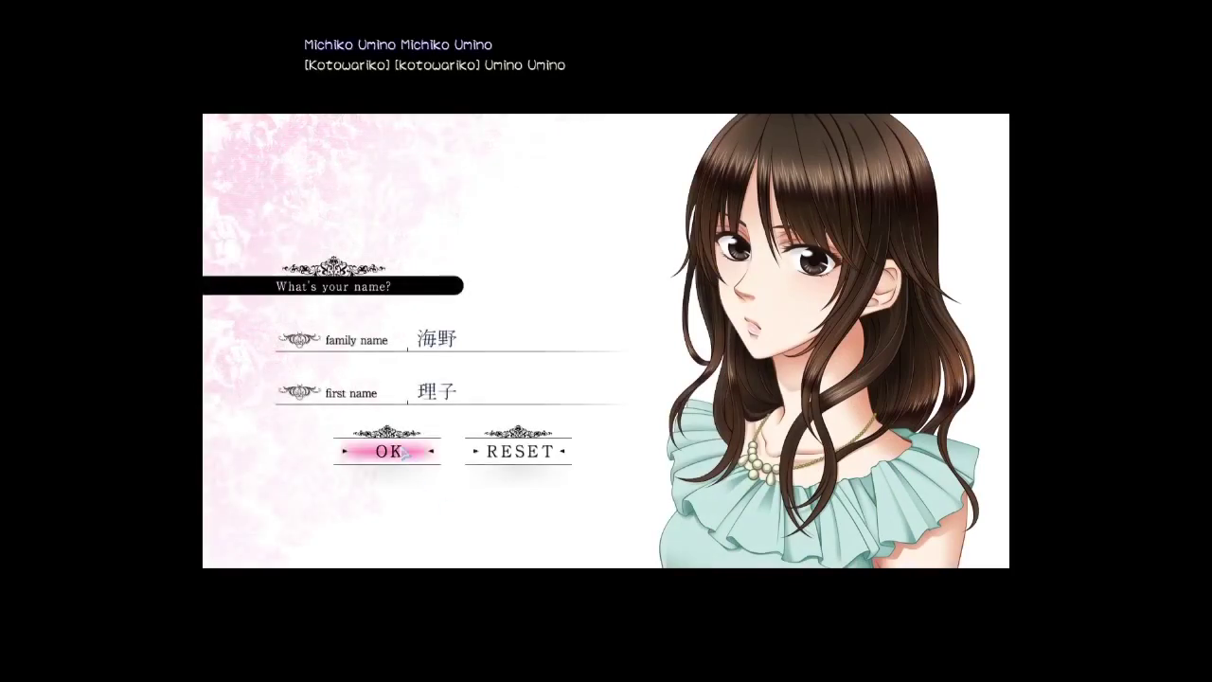
{"action": "left_click", "coordinate": [404, 454]}
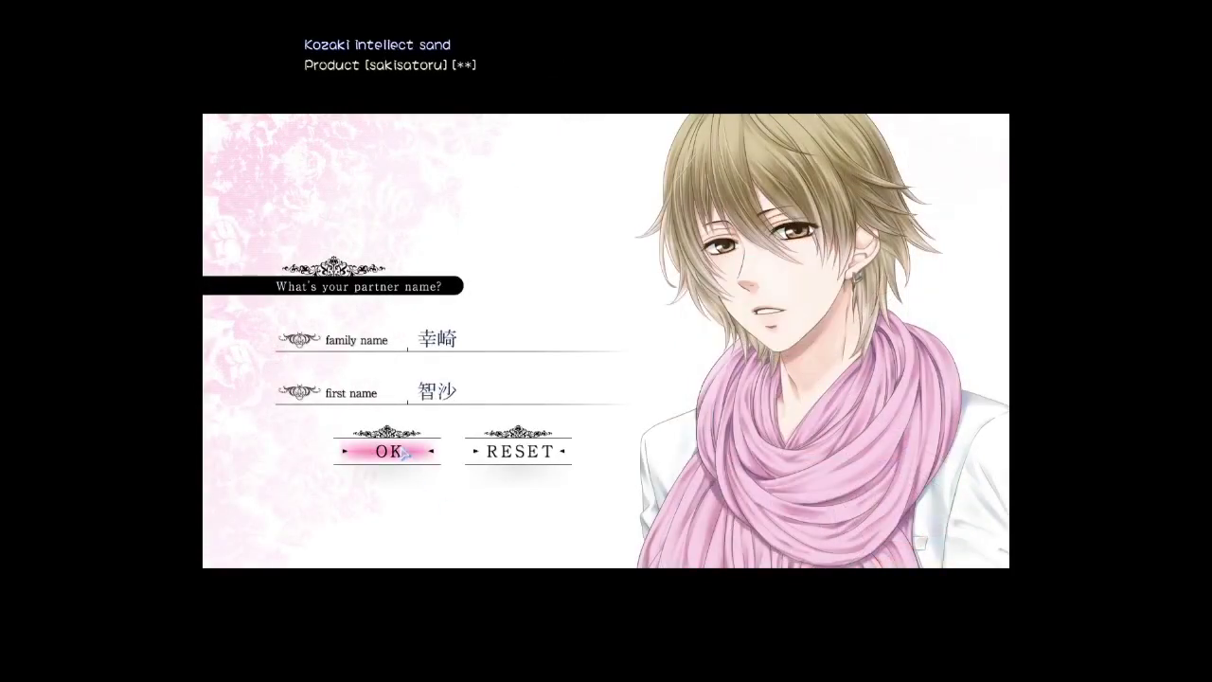
{"action": "left_click", "coordinate": [405, 454]}
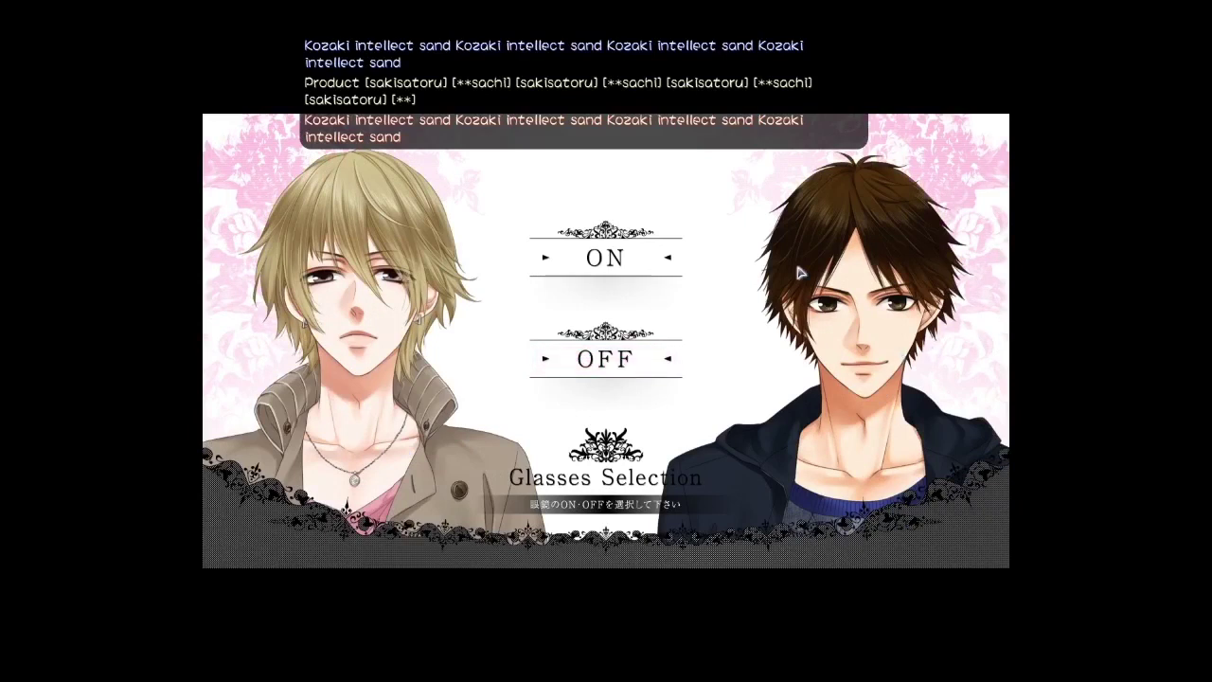
{"action": "left_click", "coordinate": [606, 363]}
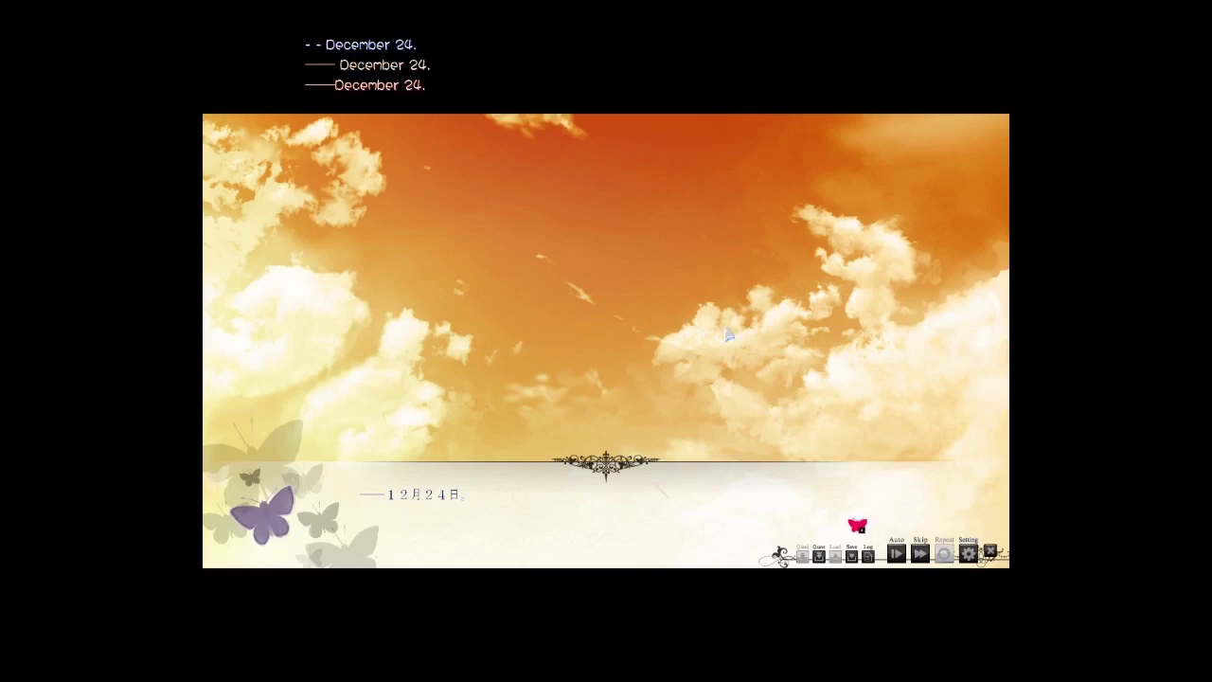
Cancel the first Alt+F4 quit prompt with いいえ, then quit Black Butterfly with はい.
{"action": "key", "text": "alt+F4"}
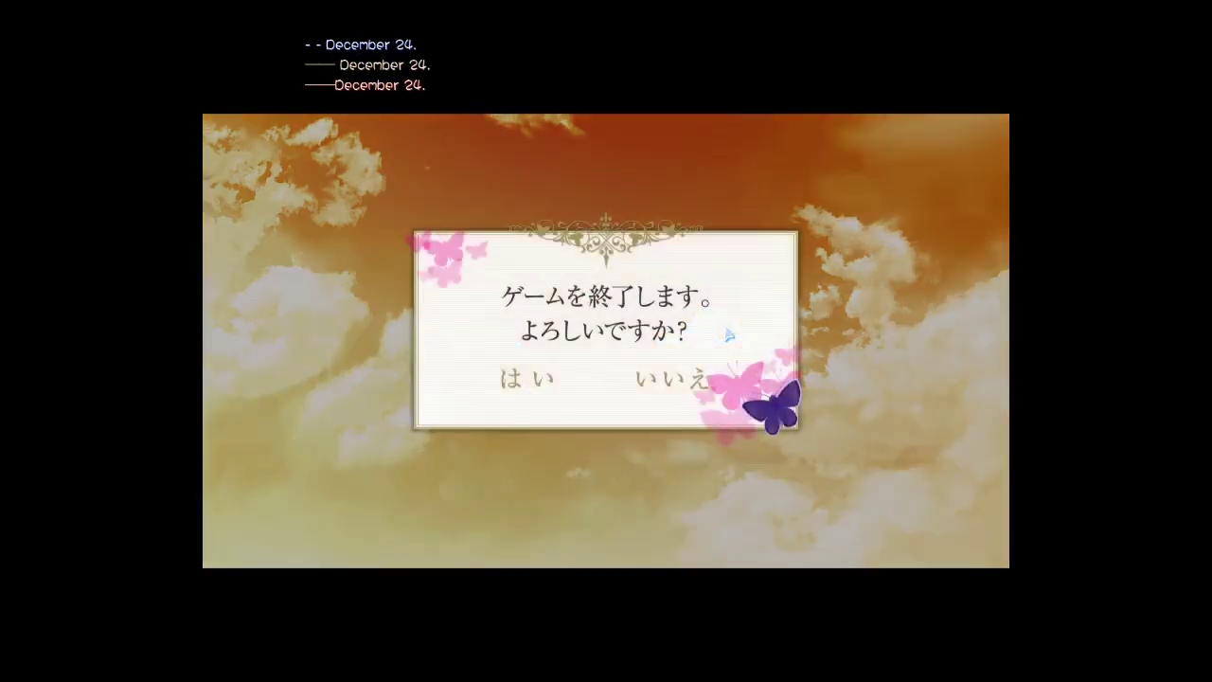
{"action": "left_click", "coordinate": [657, 383]}
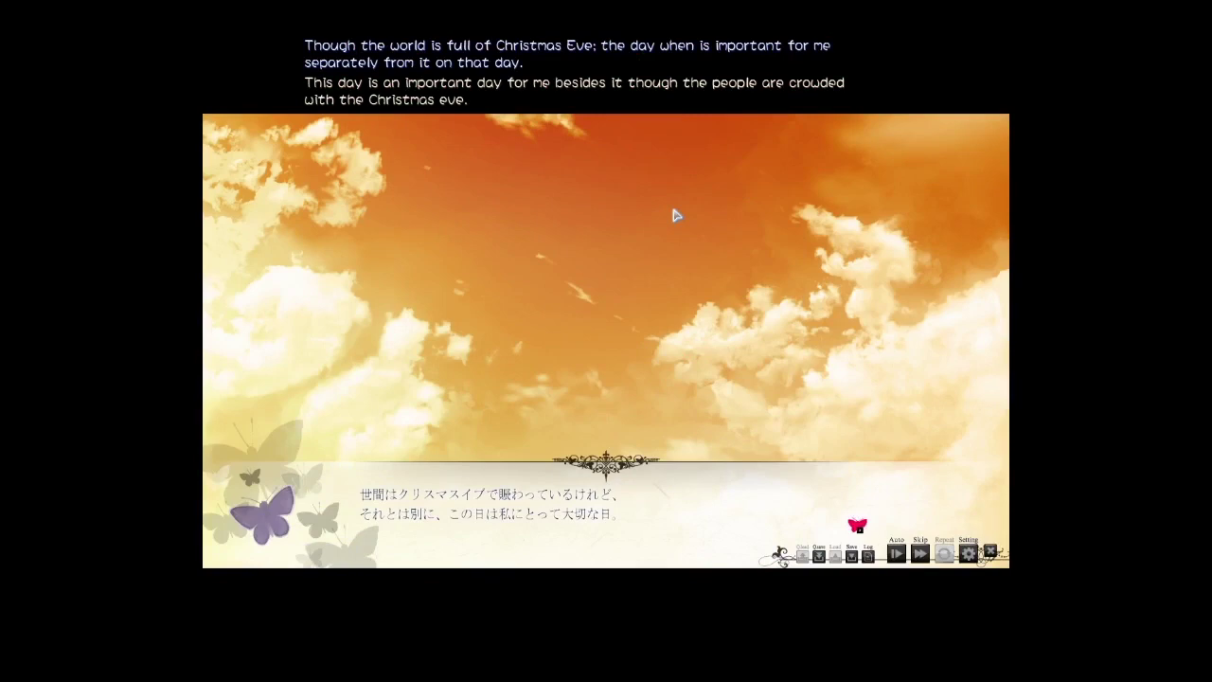
{"action": "key", "text": "alt+F4"}
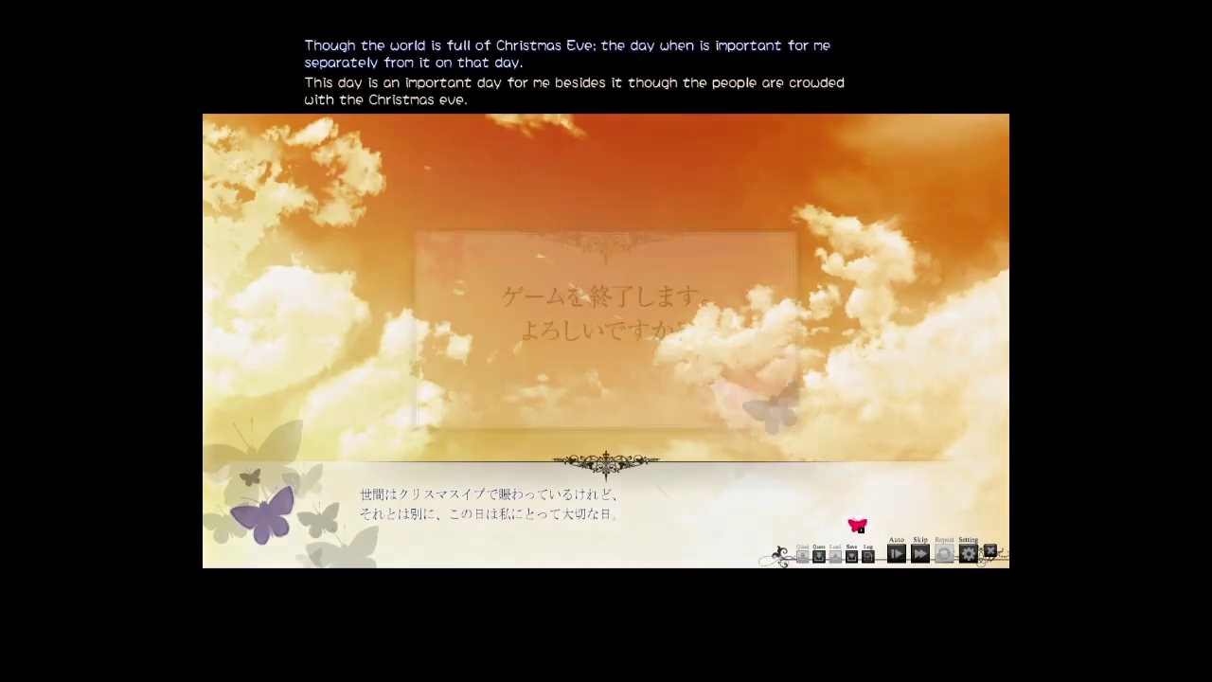
{"action": "left_click", "coordinate": [495, 384]}
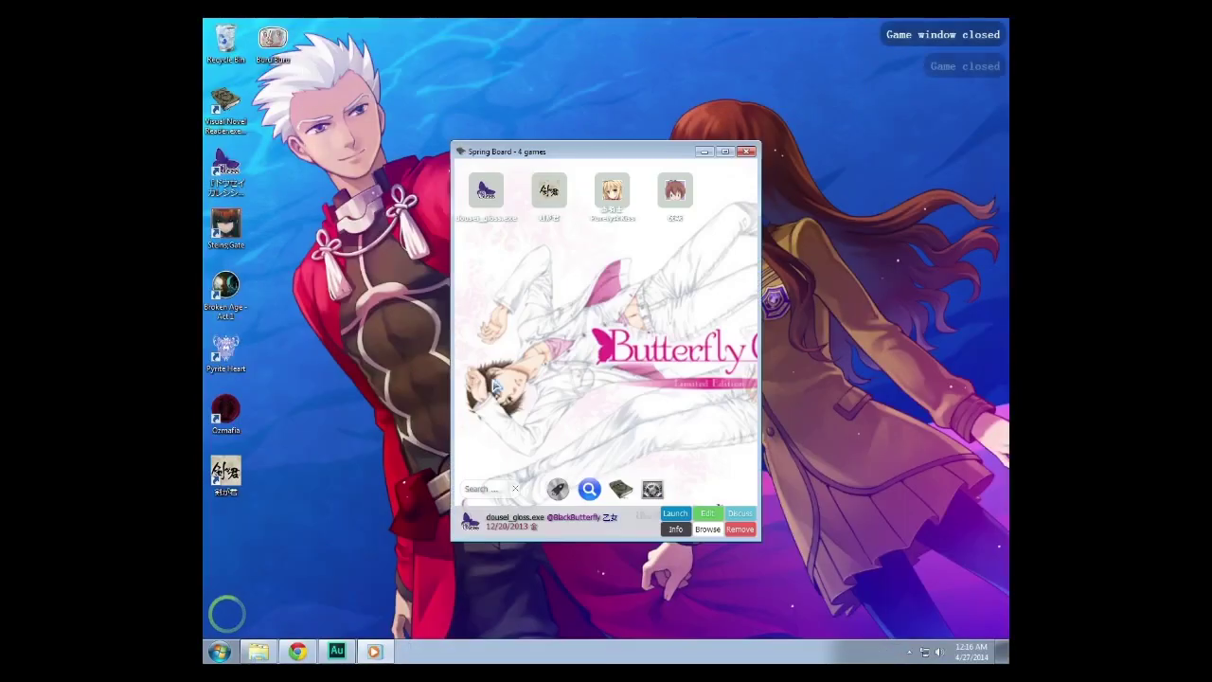